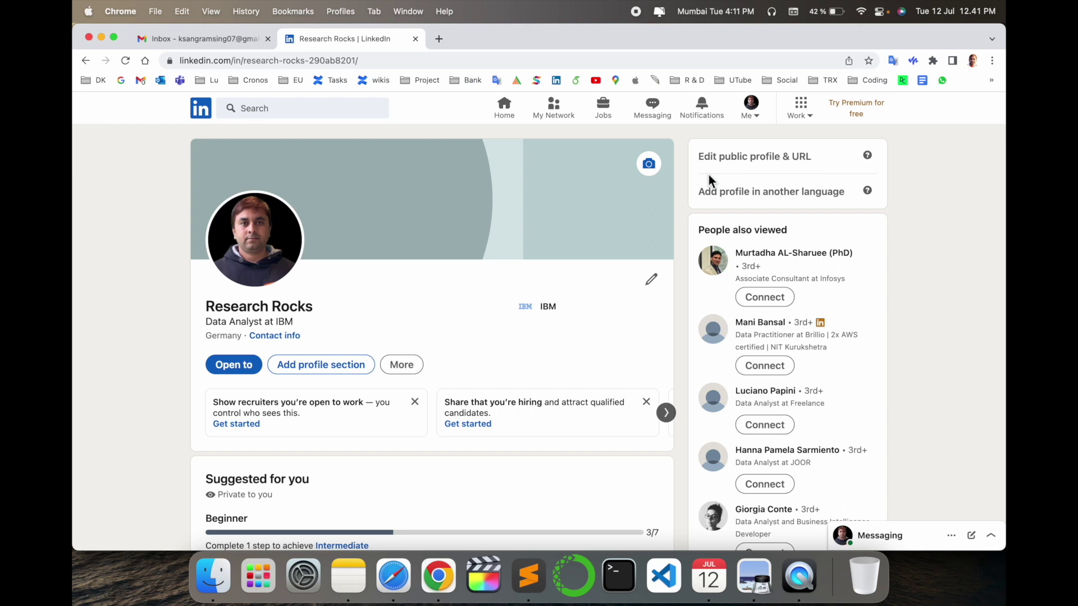
# Step: Go to Settings & Privacy from the Me account menu
pyautogui.click(761, 110)
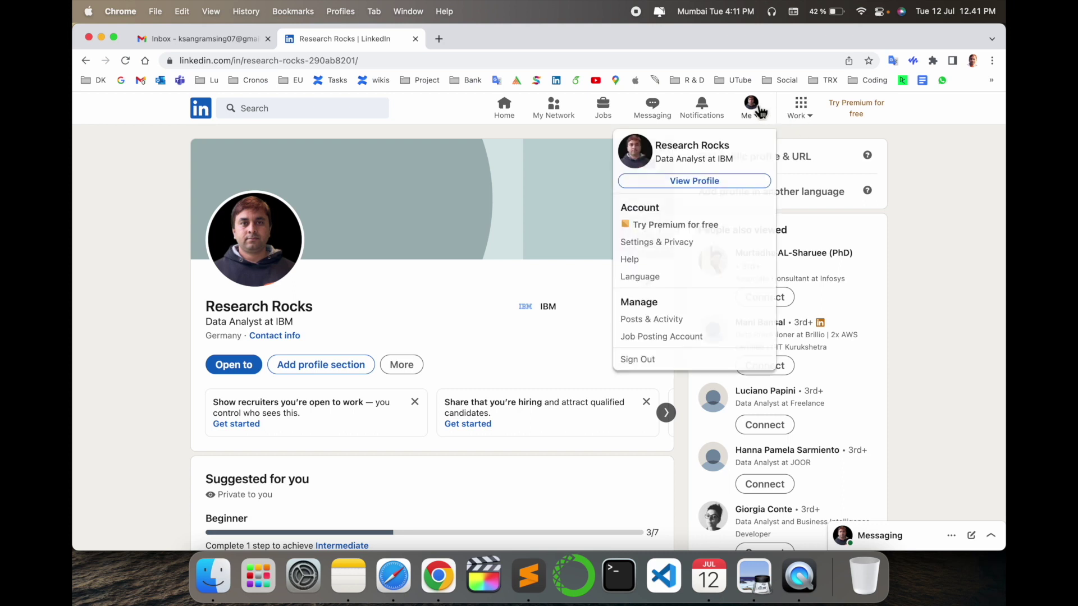
pyautogui.click(658, 243)
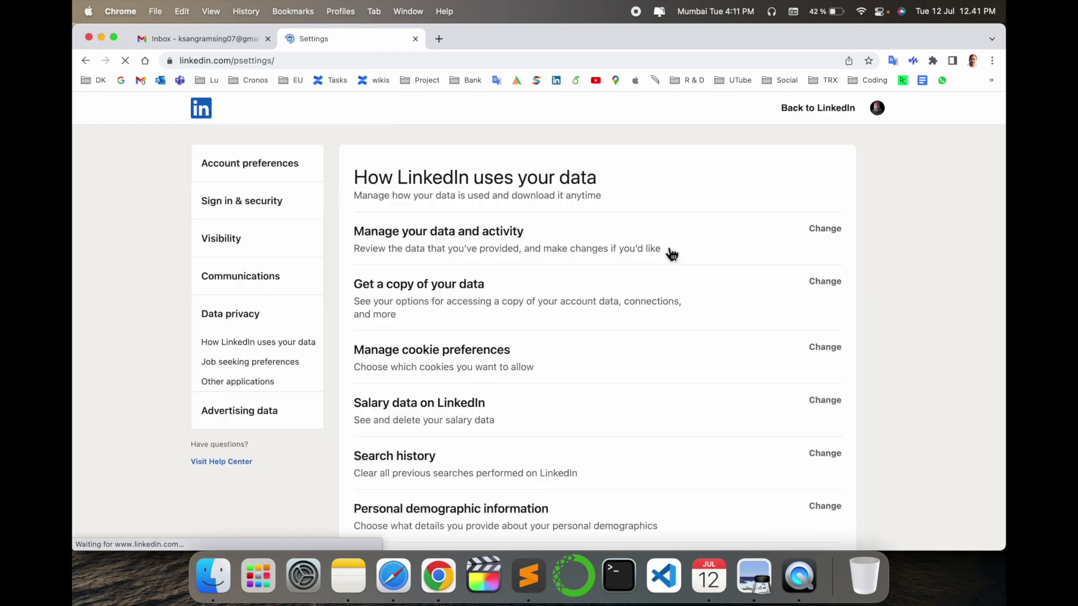
pyautogui.scroll(-5, 448, 309)
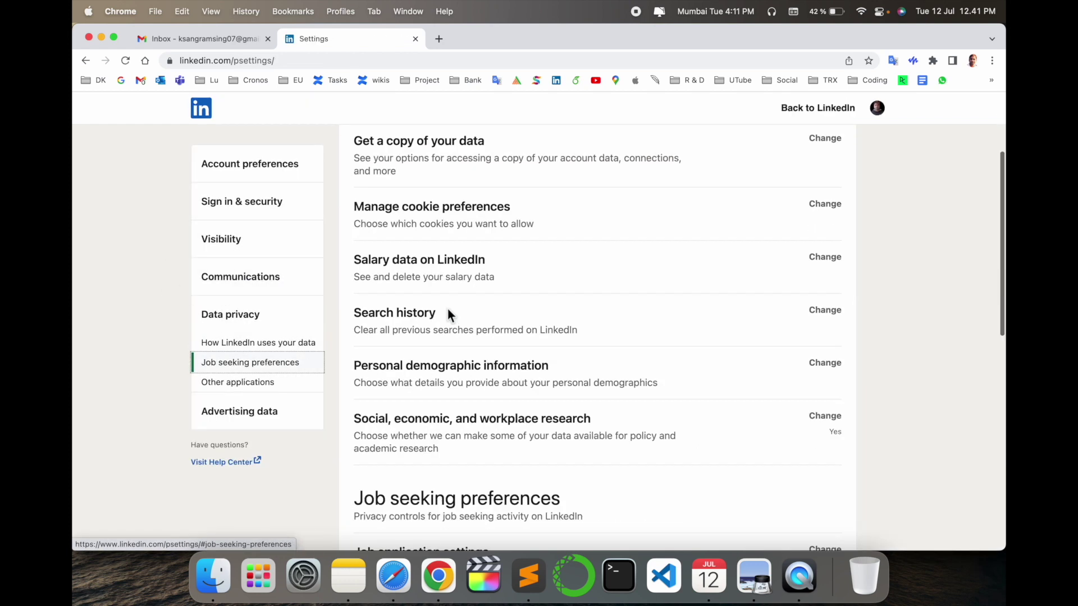
pyautogui.scroll(-5, 448, 308)
pyautogui.scroll(12, 388, 300)
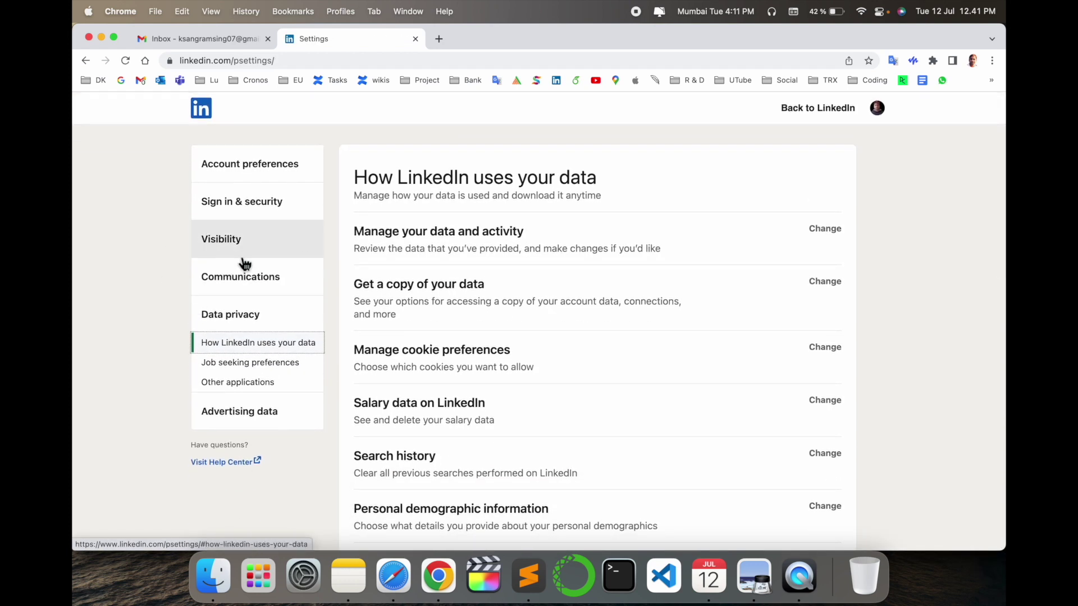
# Step: Start closing the account from Account preferences' Close account option
pyautogui.click(244, 175)
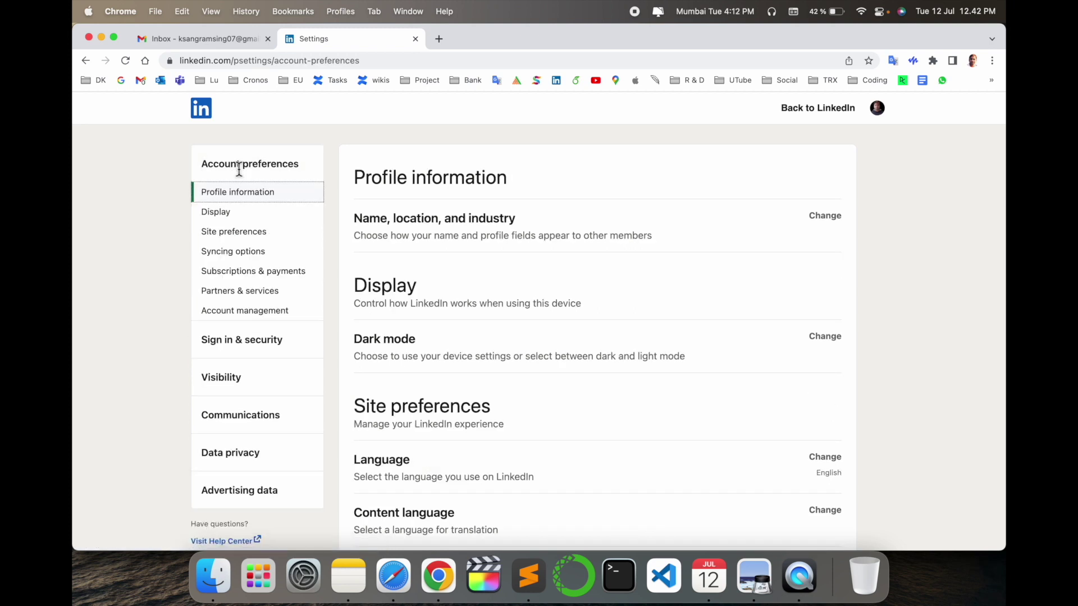
pyautogui.scroll(-3, 540, 293)
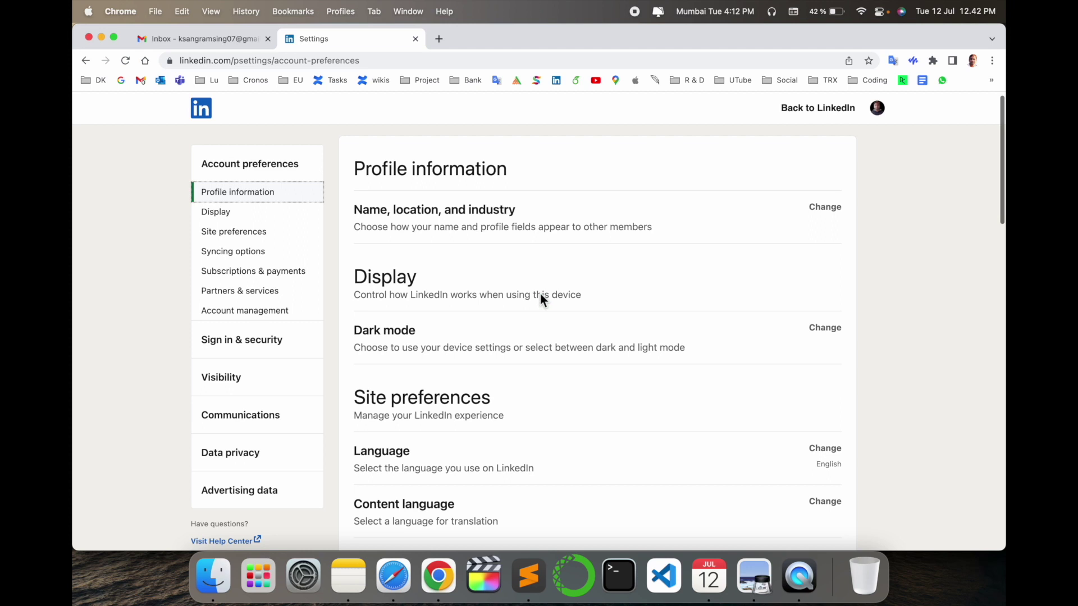
pyautogui.scroll(-3, 540, 293)
pyautogui.scroll(-3, 539, 292)
pyautogui.scroll(-3, 540, 293)
pyautogui.scroll(-4, 541, 299)
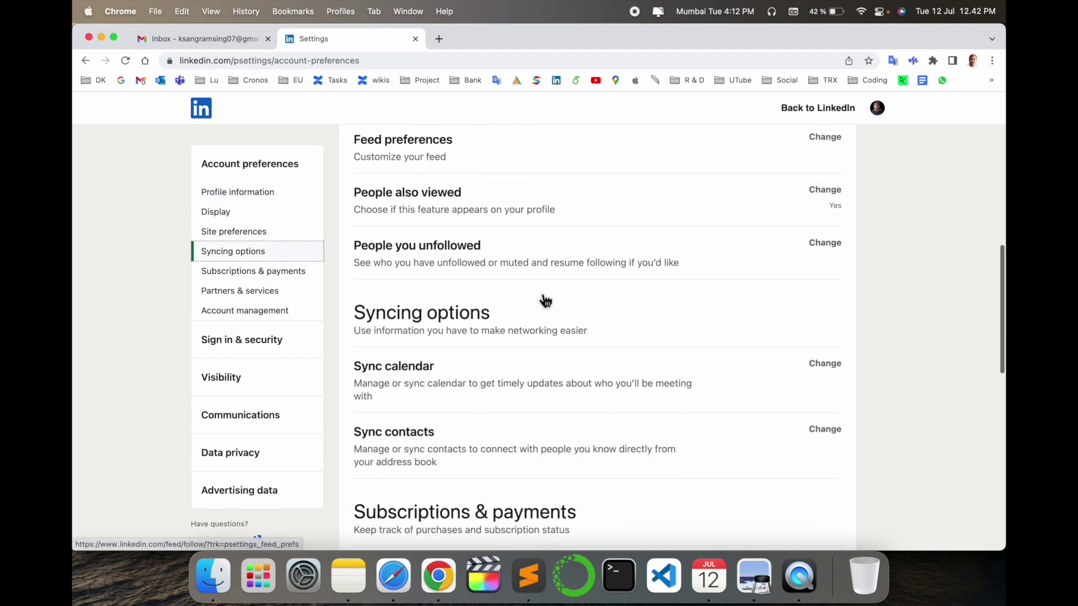
pyautogui.scroll(-4, 541, 299)
pyautogui.scroll(-4, 541, 299)
pyautogui.scroll(-4, 541, 299)
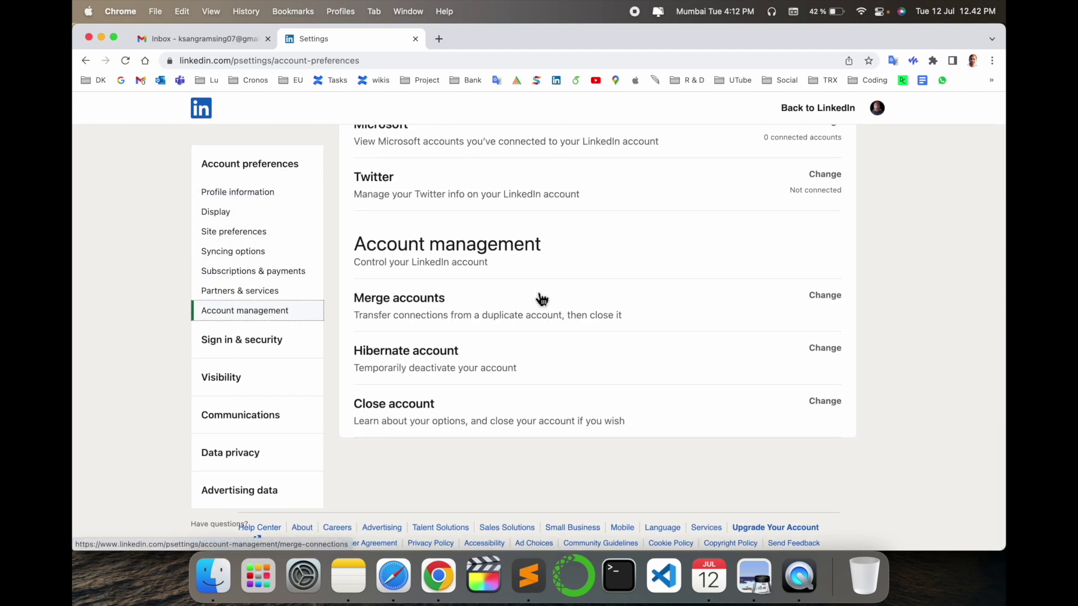
pyautogui.click(474, 420)
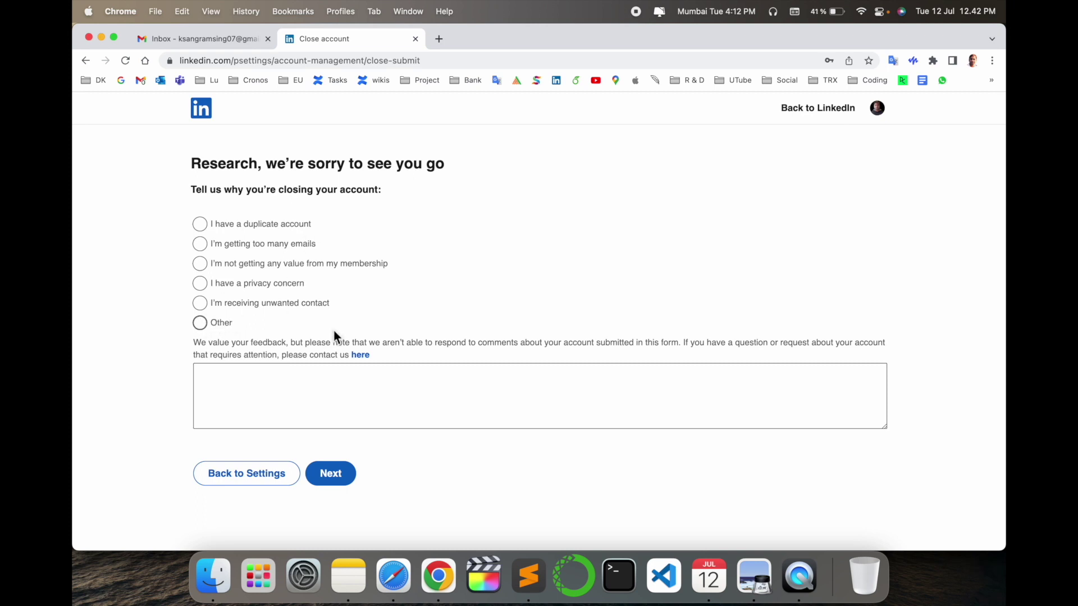
# Step: Select 'I have a duplicate account' as the closing reason and continue
pyautogui.click(199, 322)
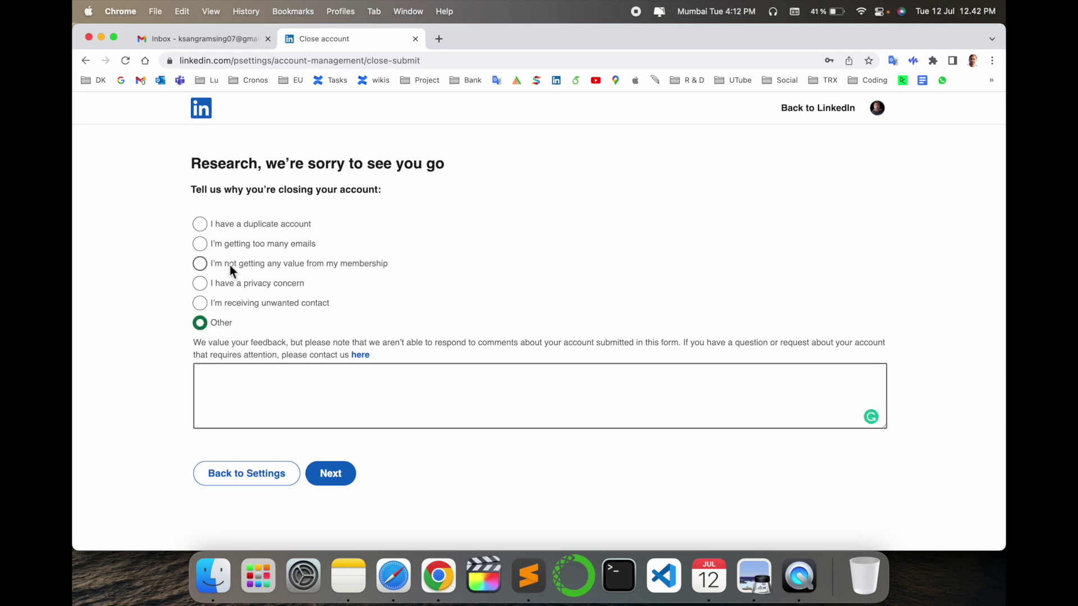
pyautogui.click(200, 243)
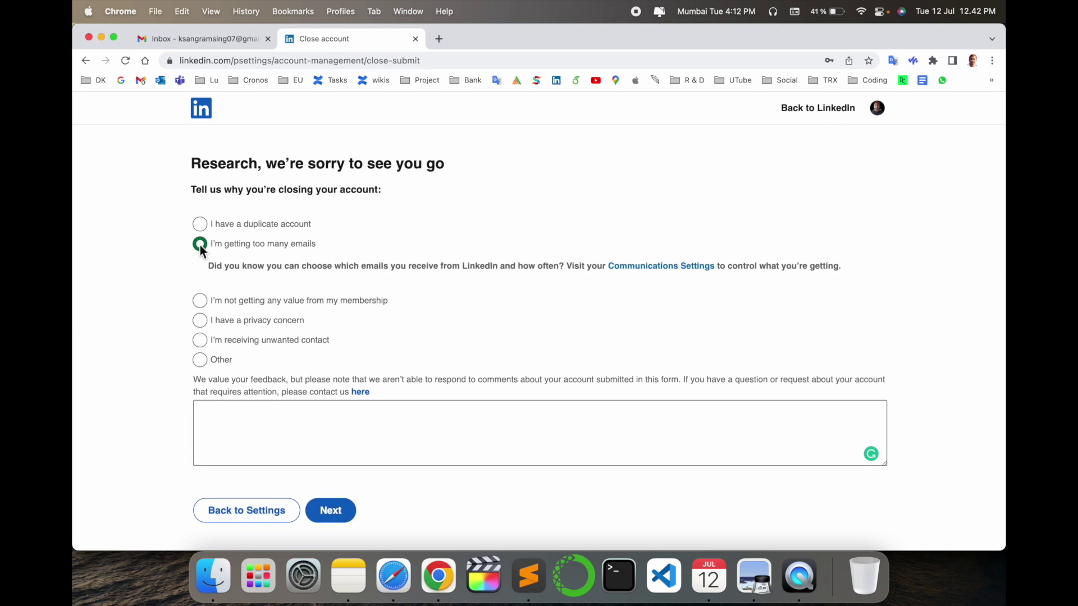
pyautogui.click(200, 225)
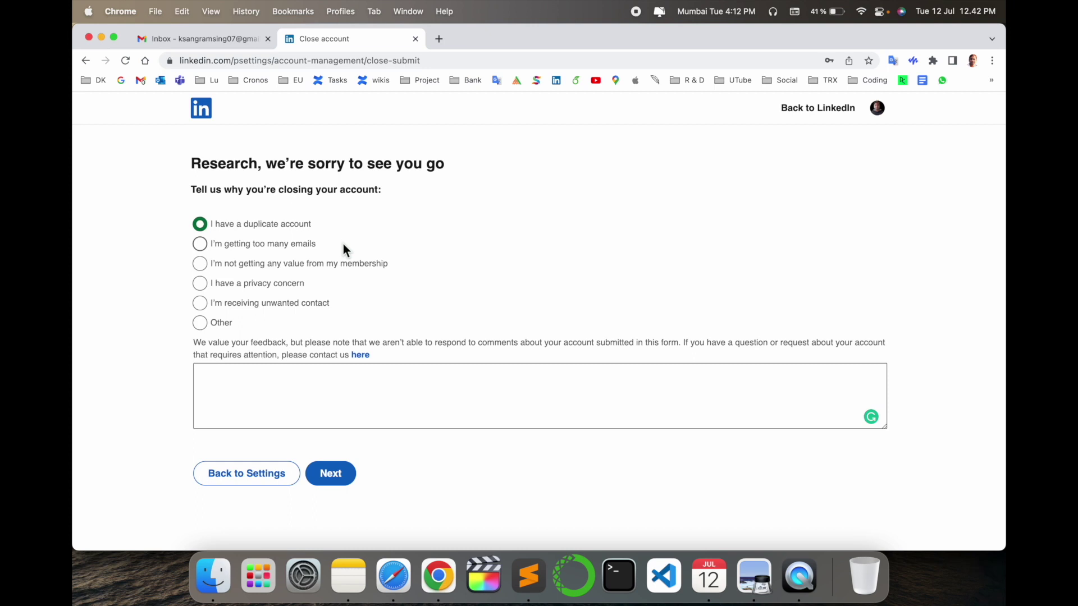
pyautogui.click(330, 473)
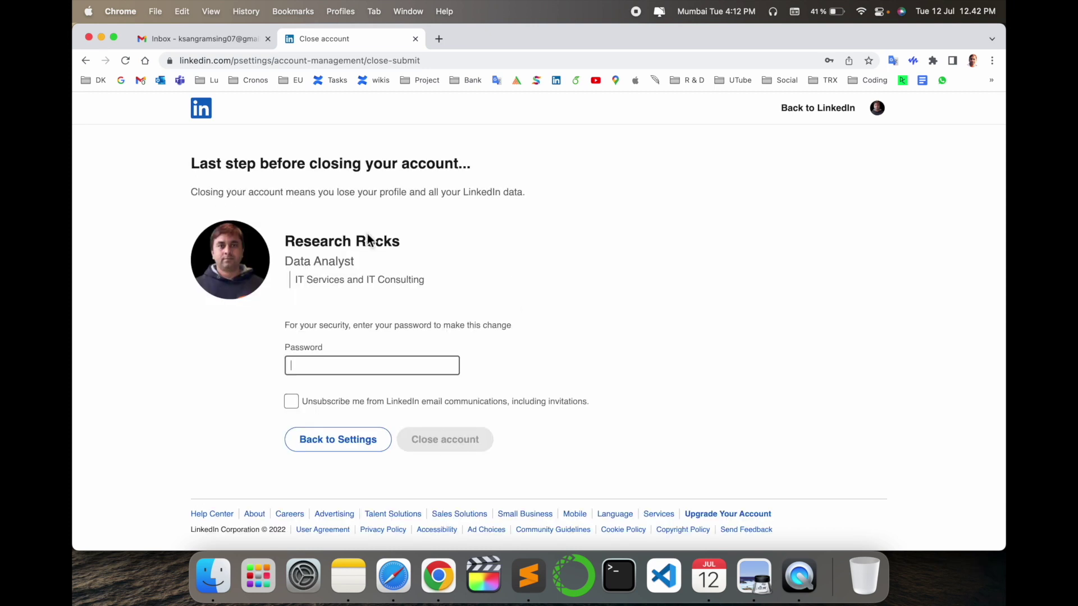
# Step: Autofill the saved password, opt to unsubscribe from emails, and submit account closure
pyautogui.click(337, 365)
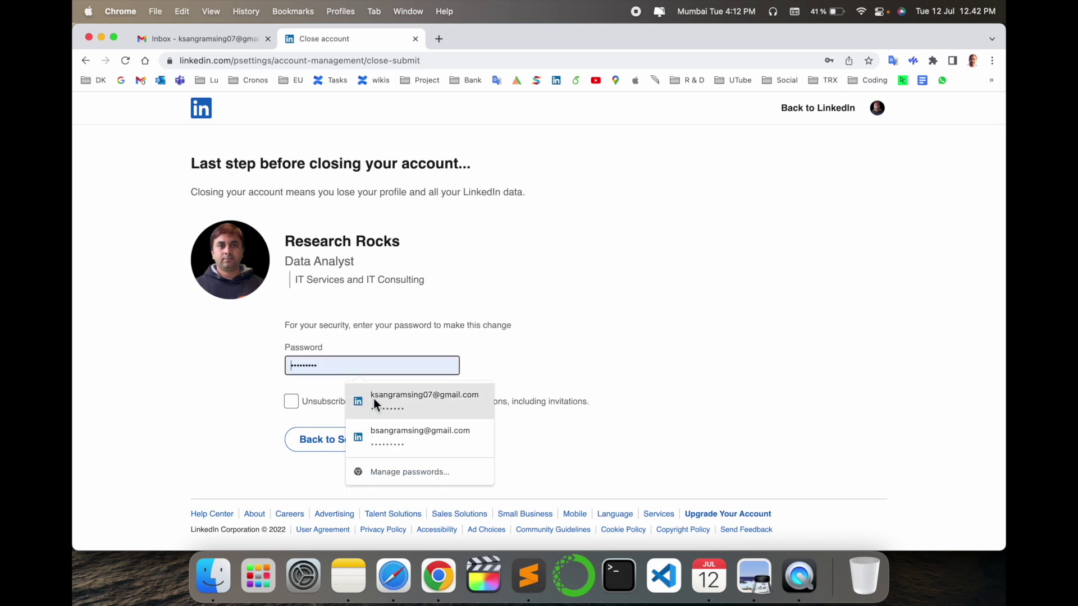
pyautogui.click(396, 396)
pyautogui.click(291, 402)
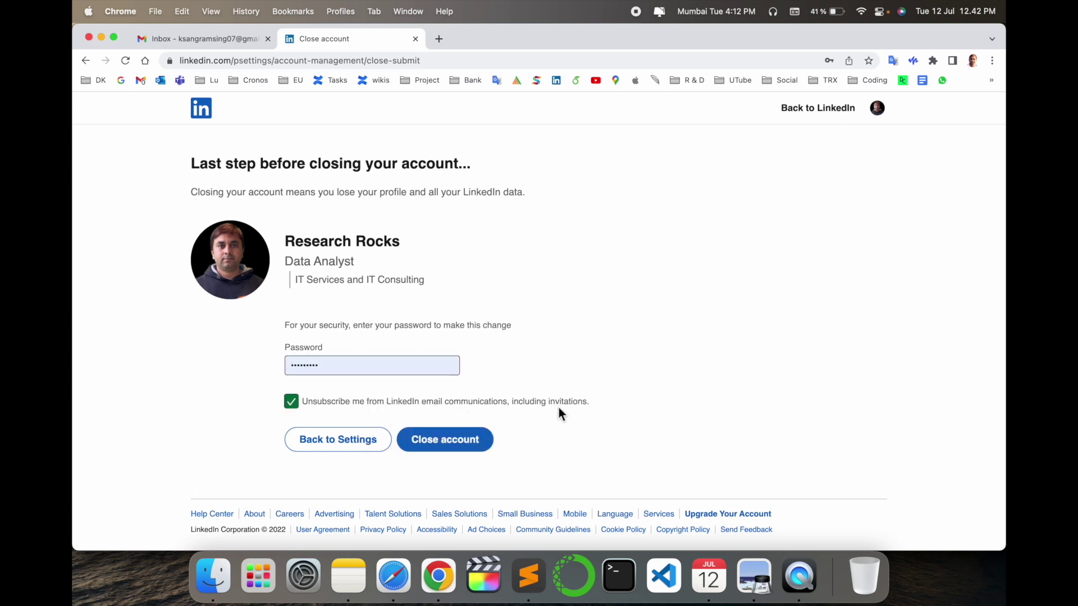
pyautogui.click(446, 447)
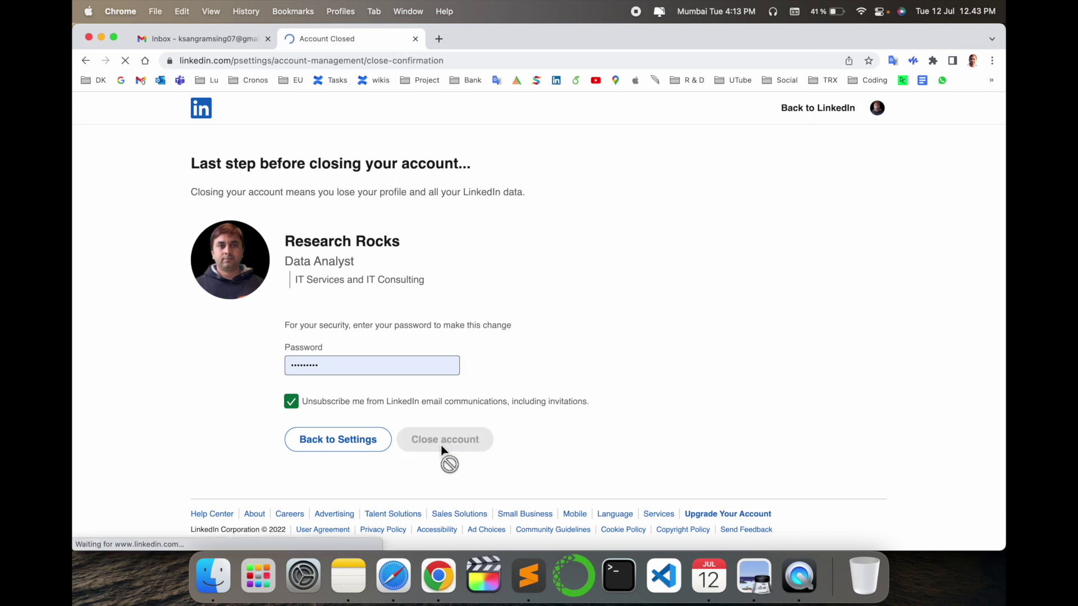
# Step: Accept the cookie banner and select the account-closed confirmation sentence
pyautogui.click(234, 215)
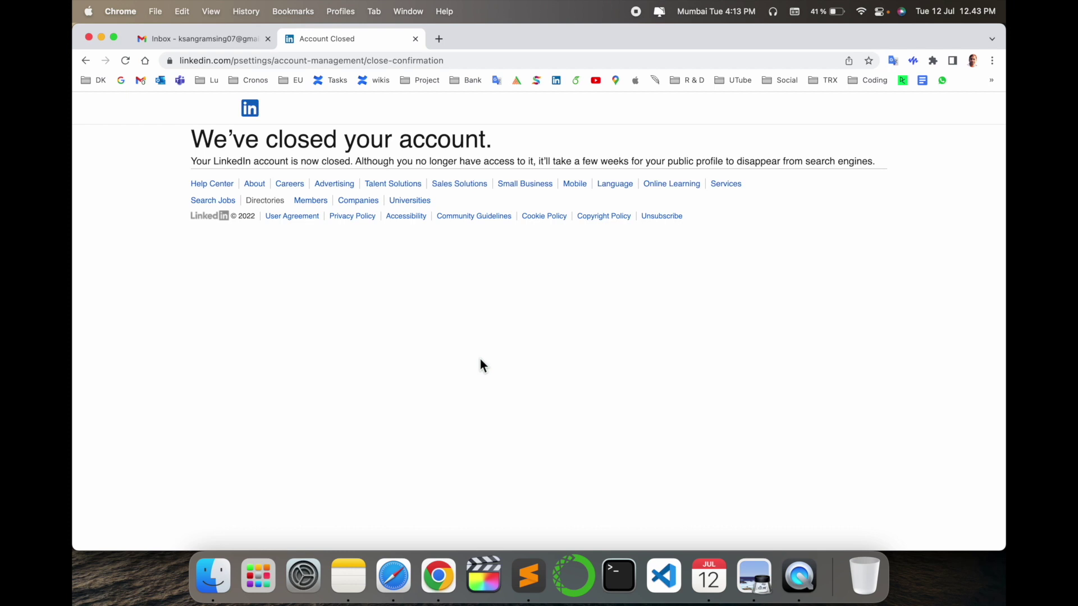
pyautogui.tripleClick(535, 162)
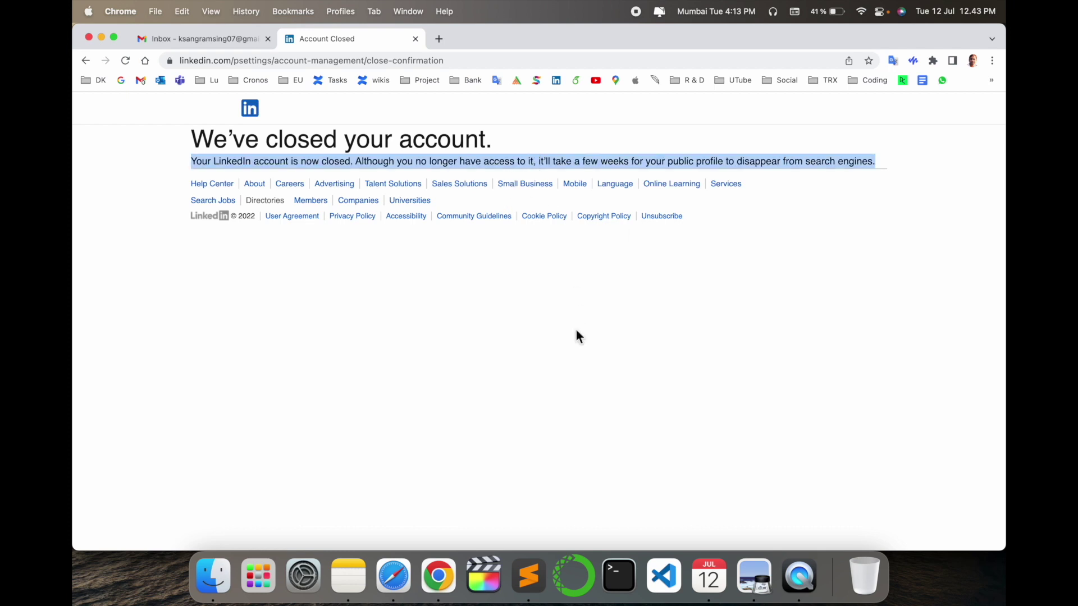